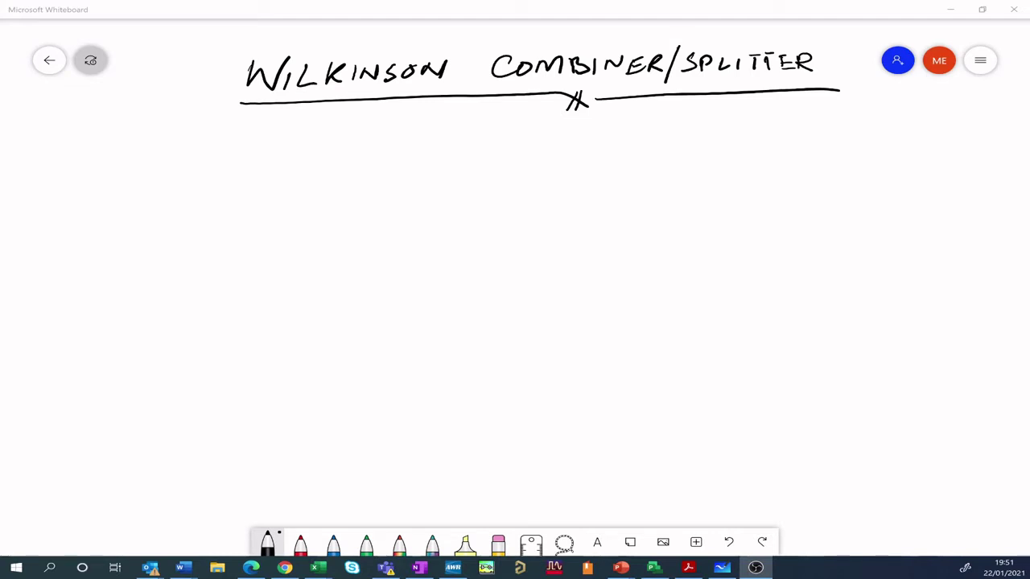
Sketch the input line forking into two output branches, with a zigzag resistor between the branch ends
mouse_move(818, 161)
mouse_down()
mouse_move(694, 221)
mouse_move(841, 269)
mouse_up()
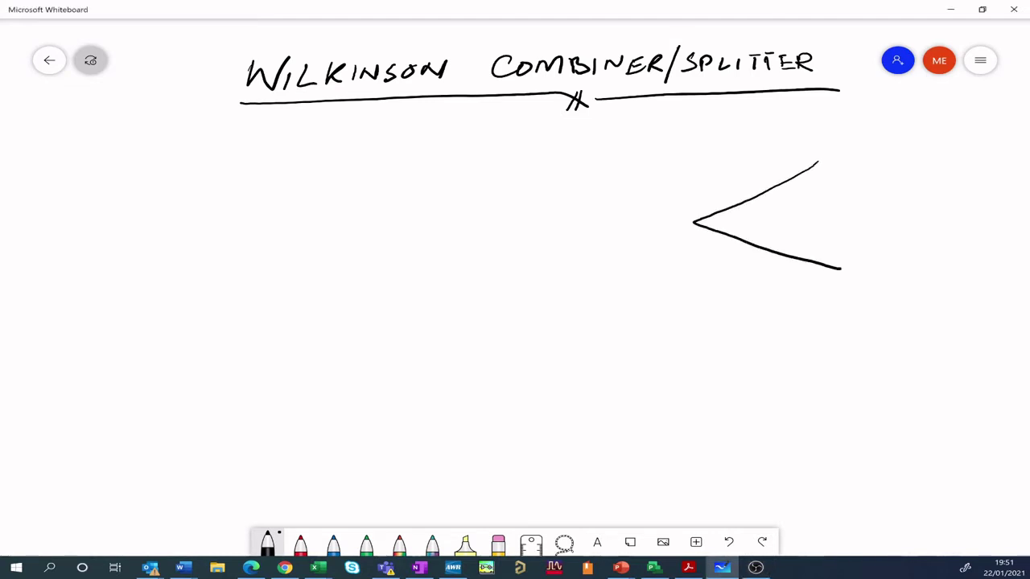
drag(607, 225, 693, 222)
drag(816, 161, 866, 162)
drag(845, 268, 882, 270)
drag(817, 166, 833, 265)
Label the resistor R and the ports P1, P2 and P3
mouse_move(788, 213)
mouse_down()
mouse_move(789, 228)
mouse_move(802, 230)
mouse_up()
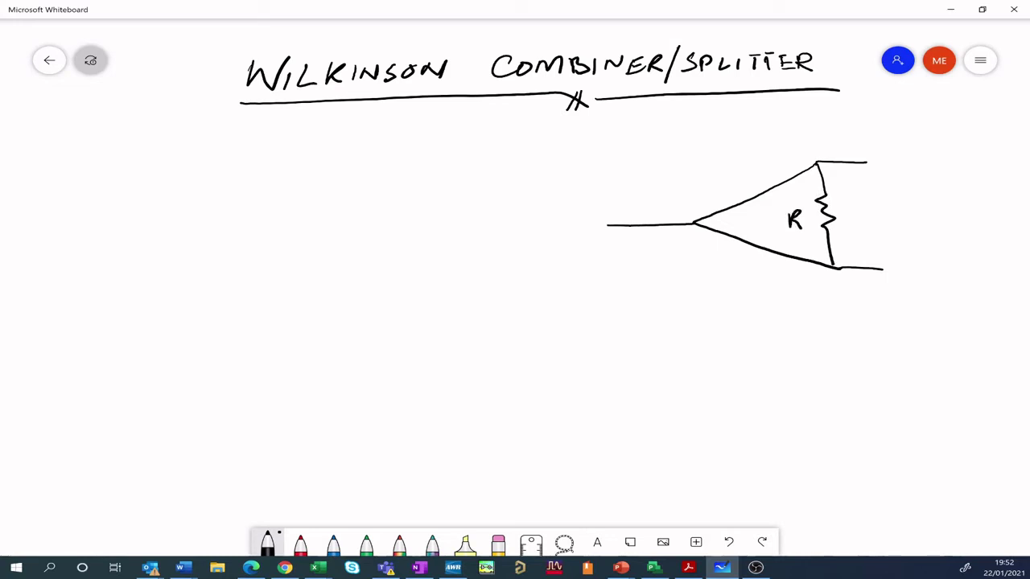
mouse_move(593, 199)
mouse_down()
mouse_move(593, 211)
mouse_move(603, 200)
mouse_up()
mouse_move(871, 151)
mouse_down()
mouse_move(873, 167)
mouse_move(883, 157)
mouse_move(901, 168)
mouse_up()
mouse_move(889, 249)
mouse_down()
mouse_move(891, 274)
mouse_move(893, 260)
mouse_move(913, 262)
mouse_move(904, 276)
mouse_up()
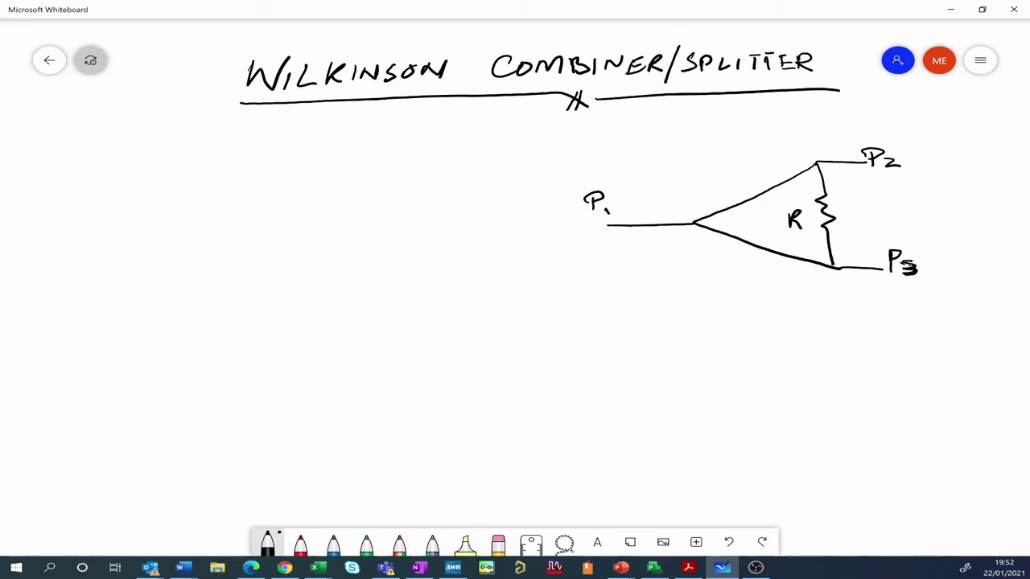
Write 50Ω beside ports P1, P2 and P3, and begin the value next to resistor R
mouse_move(606, 239)
mouse_down()
mouse_move(603, 251)
mouse_move(615, 237)
mouse_up()
drag(623, 241, 666, 245)
mouse_move(930, 151)
mouse_down()
mouse_move(936, 167)
mouse_move(955, 152)
mouse_up()
drag(960, 156, 1003, 166)
drag(937, 262, 942, 274)
drag(939, 257, 990, 271)
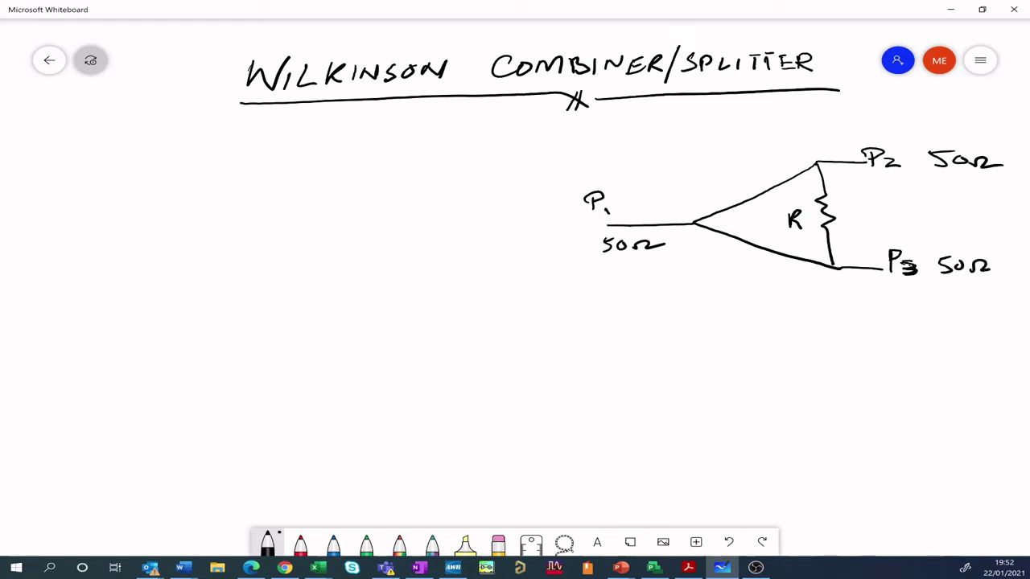
mouse_move(843, 211)
mouse_down()
mouse_move(843, 224)
mouse_move(855, 214)
mouse_up()
mouse_move(864, 214)
mouse_down()
mouse_move(859, 222)
mouse_move(868, 214)
mouse_move(901, 223)
mouse_up()
Add a line section to the branches and label the lower and upper sections λ/4
mouse_move(724, 203)
mouse_down()
mouse_move(775, 181)
mouse_move(781, 191)
mouse_move(734, 216)
mouse_move(732, 240)
mouse_move(754, 238)
mouse_move(800, 259)
mouse_move(730, 245)
mouse_up()
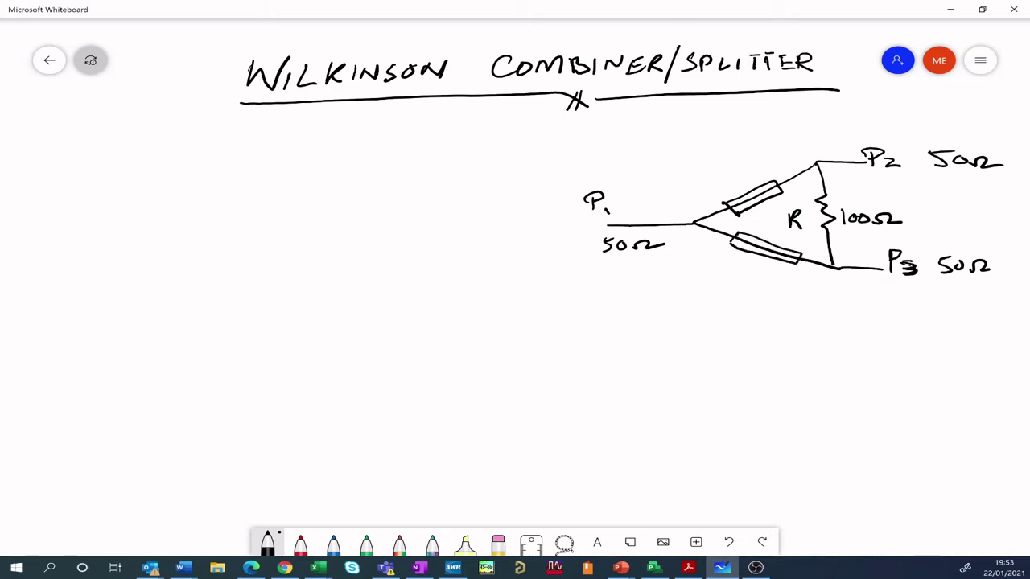
mouse_move(753, 261)
mouse_down()
mouse_move(763, 274)
mouse_move(752, 275)
mouse_move(775, 287)
mouse_up()
drag(713, 165, 759, 180)
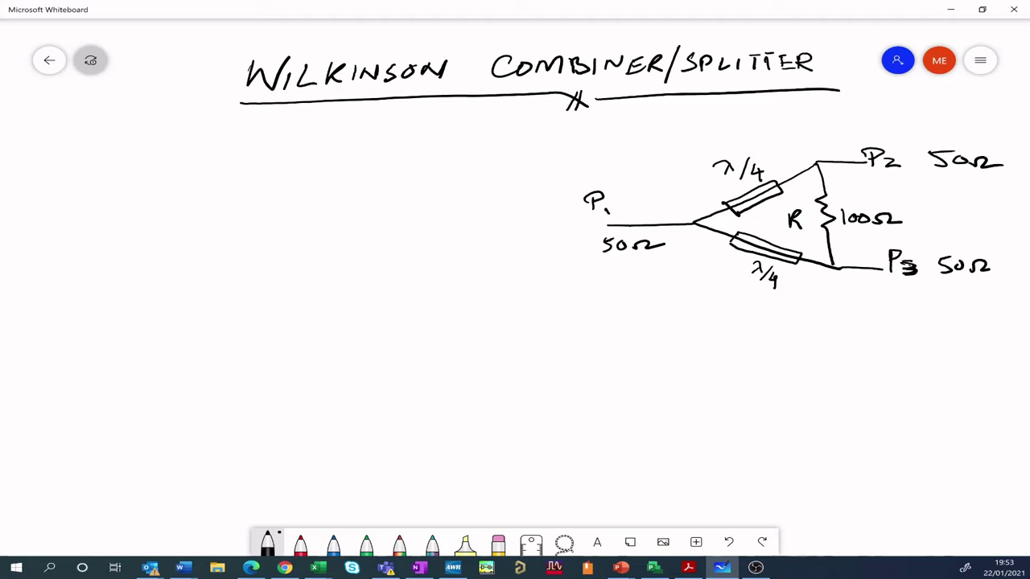
Sketch a T of series and shunt zigzag resistors at left and start labelling its ports
drag(145, 183, 412, 172)
drag(283, 180, 292, 245)
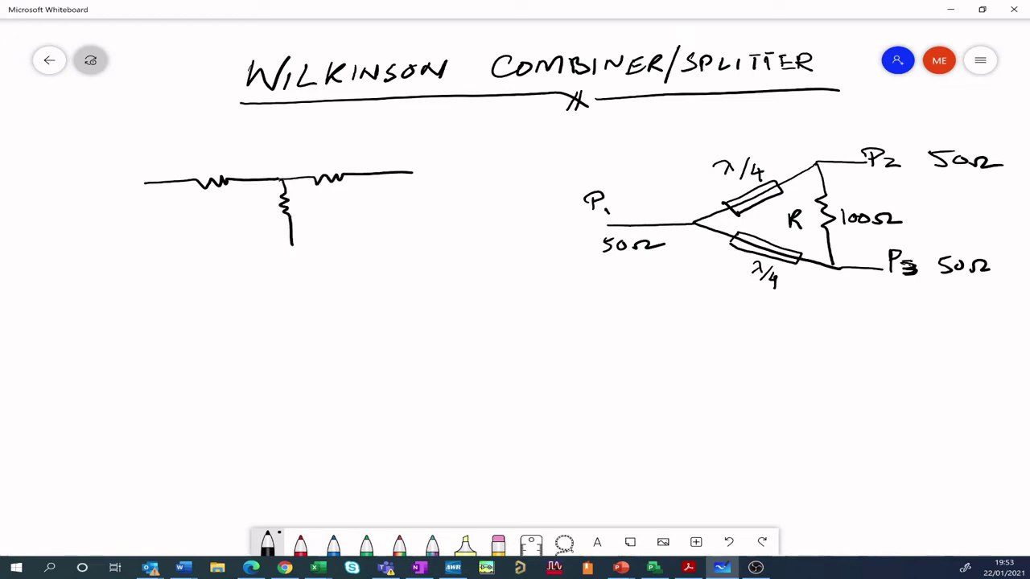
drag(284, 256, 301, 253)
drag(306, 263, 306, 273)
drag(90, 188, 92, 192)
drag(112, 194, 124, 197)
Label the T ends P2, P3 and P1, dot the junction, and add a small arrow
mouse_move(429, 174)
mouse_down()
mouse_move(432, 193)
mouse_move(421, 188)
mouse_move(449, 198)
mouse_up()
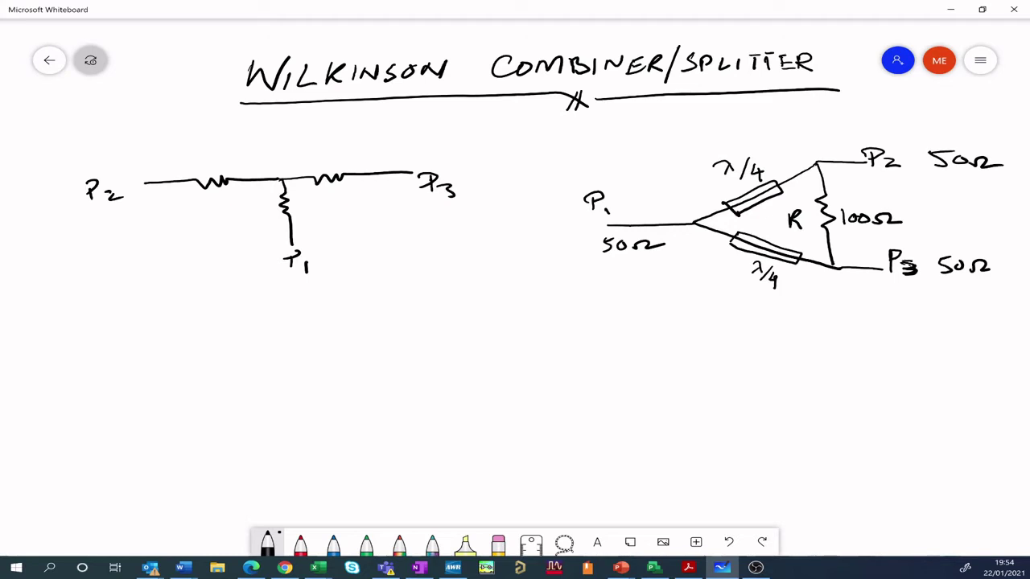
drag(287, 251, 291, 256)
drag(284, 177, 280, 178)
mouse_move(307, 212)
mouse_down()
mouse_move(307, 234)
mouse_move(312, 221)
mouse_up()
Label both T-network series resistors 50Ω
mouse_move(325, 157)
mouse_down()
mouse_move(329, 169)
mouse_move(336, 153)
mouse_up()
drag(345, 156, 394, 156)
mouse_move(175, 157)
mouse_down()
mouse_move(183, 167)
mouse_move(228, 154)
mouse_up()
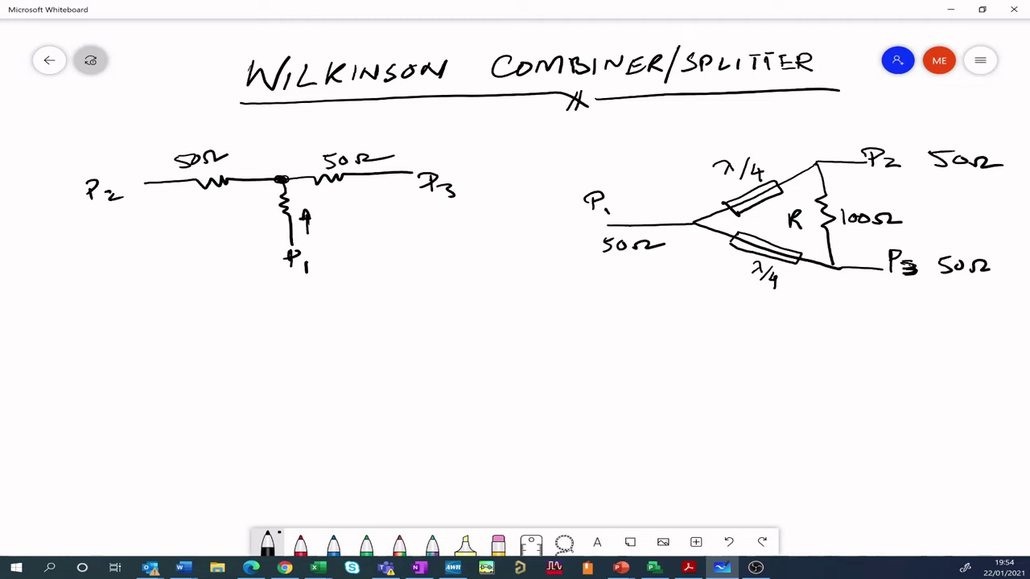
Mark the junction 25 with an arrow, and point an arrow at the shunt resistor labelled 50Ω
mouse_move(283, 148)
mouse_down()
mouse_move(284, 171)
mouse_move(291, 164)
mouse_up()
mouse_move(266, 127)
mouse_down()
mouse_move(284, 128)
mouse_move(283, 140)
mouse_up()
mouse_move(253, 244)
mouse_down()
mouse_move(275, 212)
mouse_move(275, 222)
mouse_up()
mouse_move(214, 251)
mouse_down()
mouse_move(210, 267)
mouse_move(217, 253)
mouse_up()
mouse_move(222, 254)
mouse_down()
mouse_move(226, 264)
mouse_move(243, 249)
mouse_move(253, 257)
mouse_up()
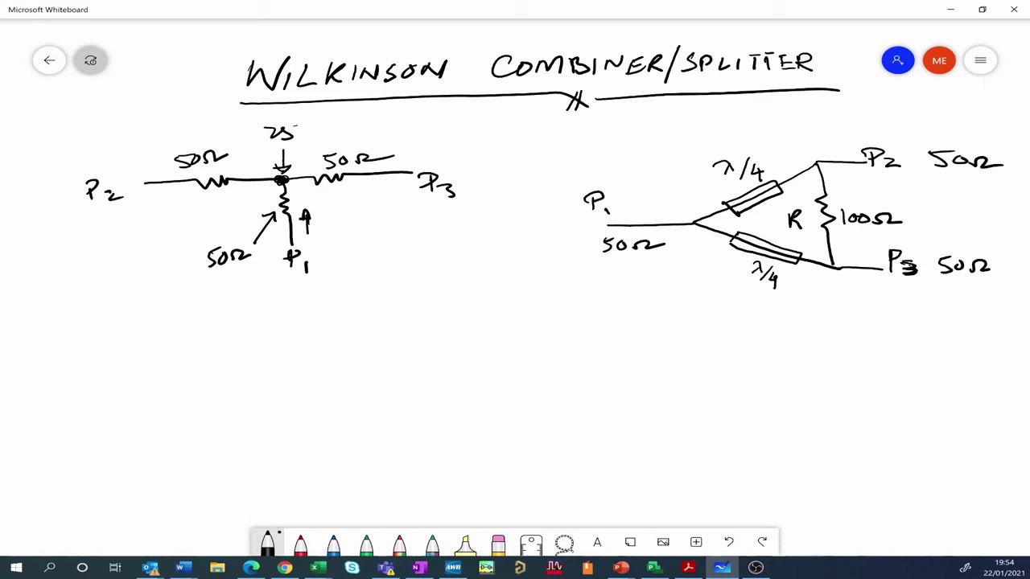
Draw arrows to both series 50Ω labels and write 100Ω at each
mouse_move(364, 130)
mouse_down()
mouse_move(348, 149)
mouse_move(359, 147)
mouse_up()
drag(162, 132, 179, 146)
drag(166, 146, 187, 147)
mouse_move(372, 117)
mouse_down()
mouse_move(374, 132)
mouse_move(406, 130)
mouse_move(423, 113)
mouse_move(437, 127)
mouse_move(396, 127)
mouse_move(449, 124)
mouse_up()
mouse_move(114, 128)
mouse_down()
mouse_move(171, 124)
mouse_move(175, 138)
mouse_move(205, 118)
mouse_up()
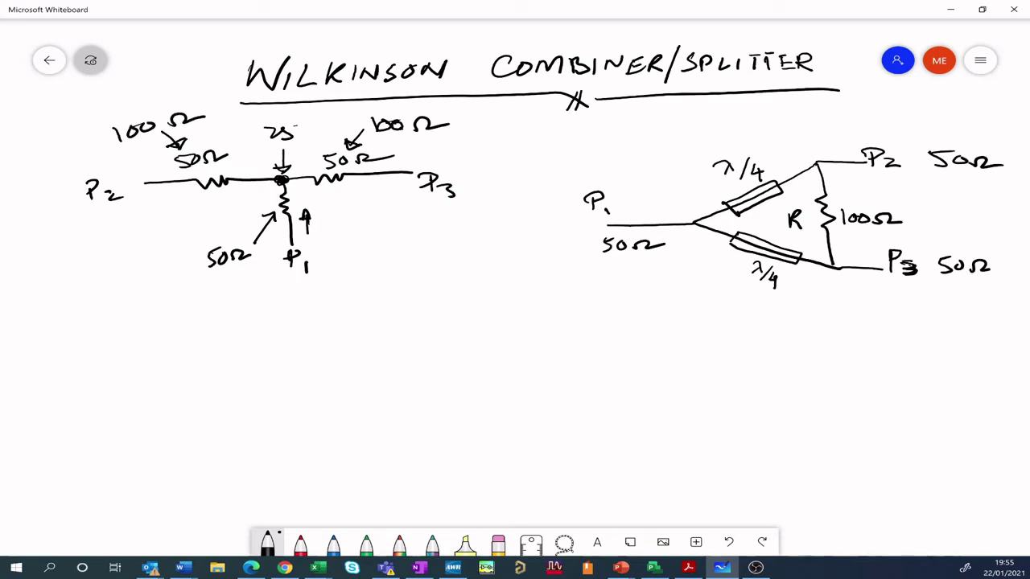
Draw a line down-right from the junction and label it 50Ω
mouse_move(288, 184)
mouse_down()
mouse_move(362, 212)
mouse_move(373, 228)
mouse_move(392, 208)
mouse_up()
mouse_move(401, 214)
mouse_down()
mouse_move(395, 223)
mouse_move(401, 214)
mouse_up()
mouse_move(417, 225)
mouse_down()
mouse_move(426, 211)
mouse_move(455, 214)
mouse_up()
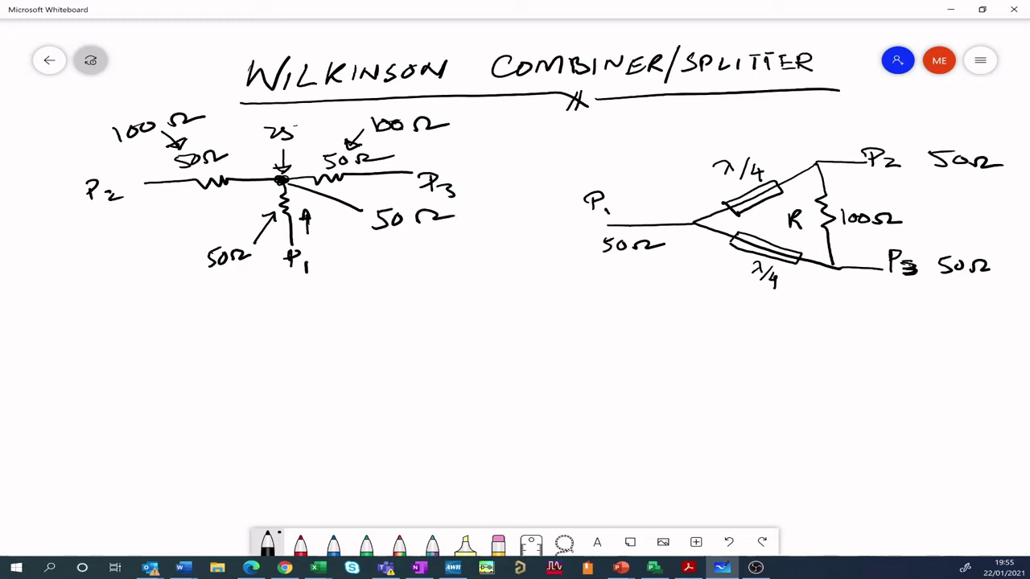